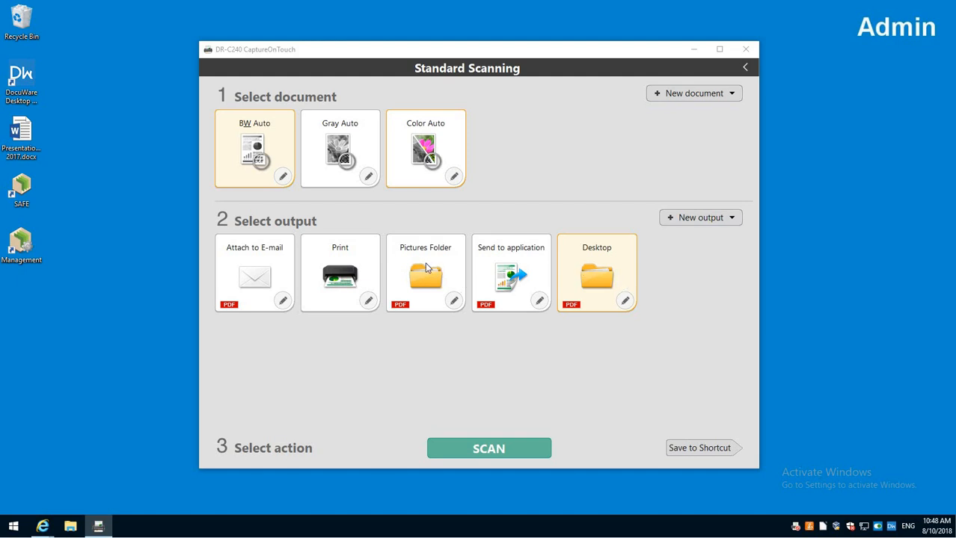
- Move the Pictures Folder output ahead of Attach to E-mail, and create a desktop folder named Scans
left_click_drag(423, 281, 231, 280)
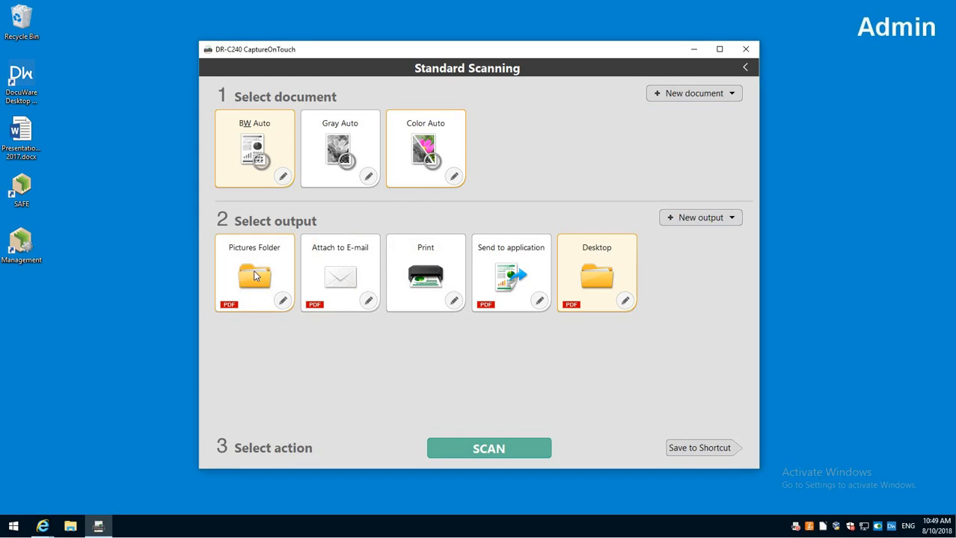
right_click(35, 314)
mouse_move(136, 400)
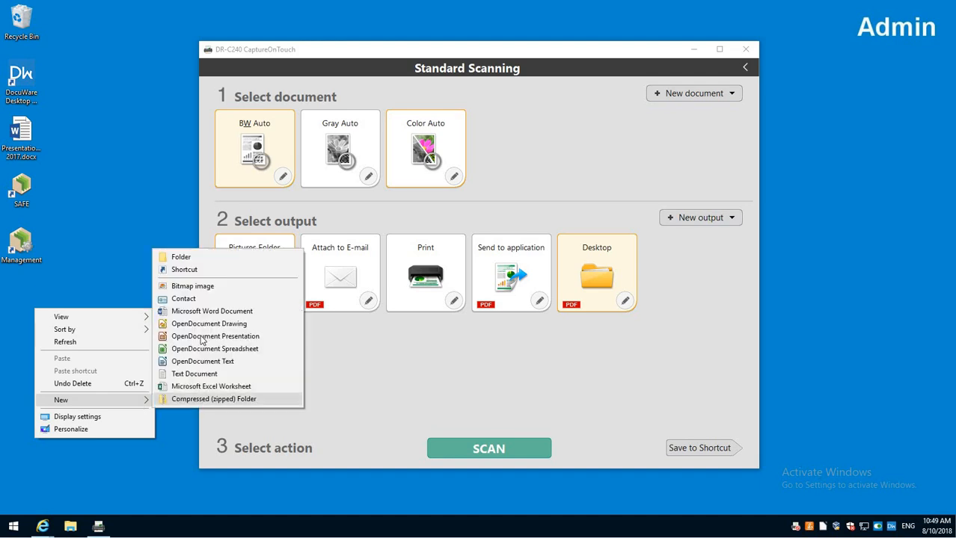
left_click(186, 257)
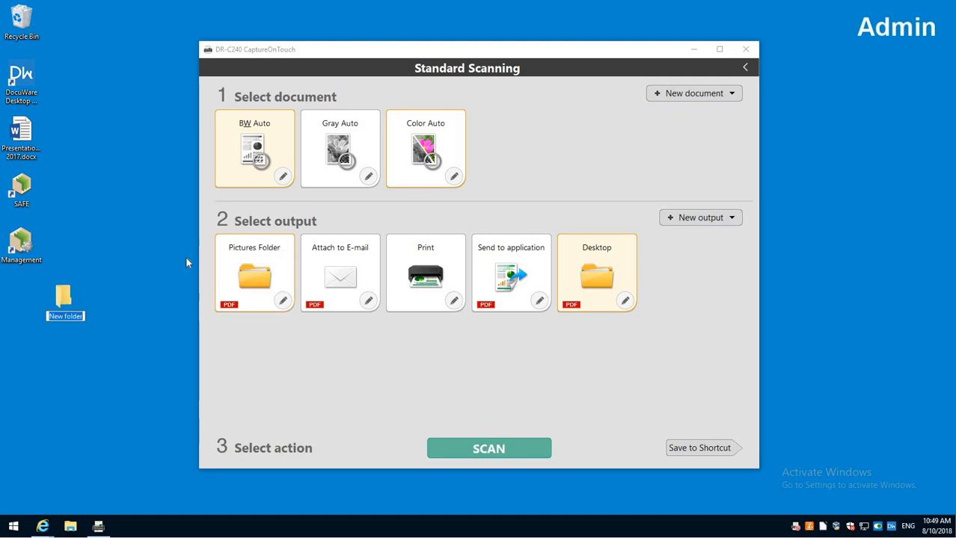
type("Scans")
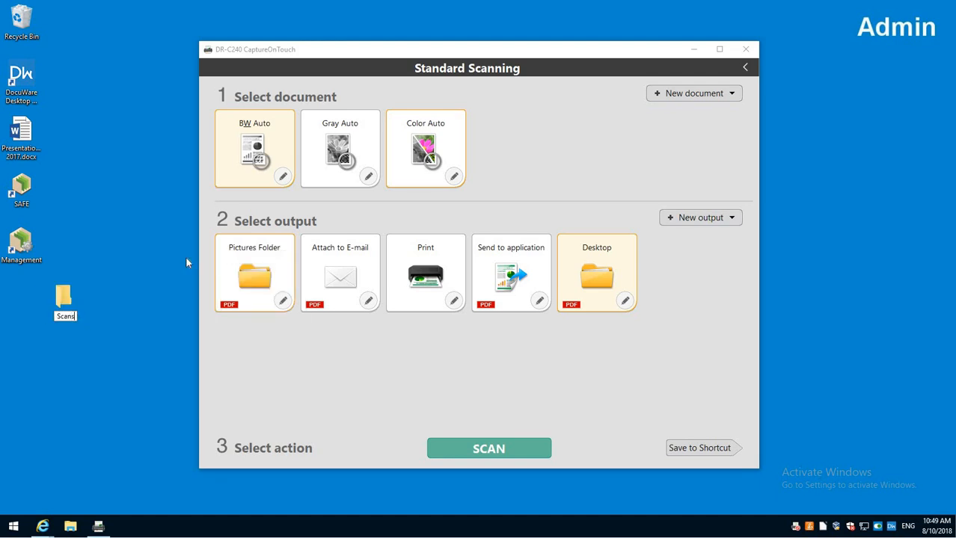
key("Return")
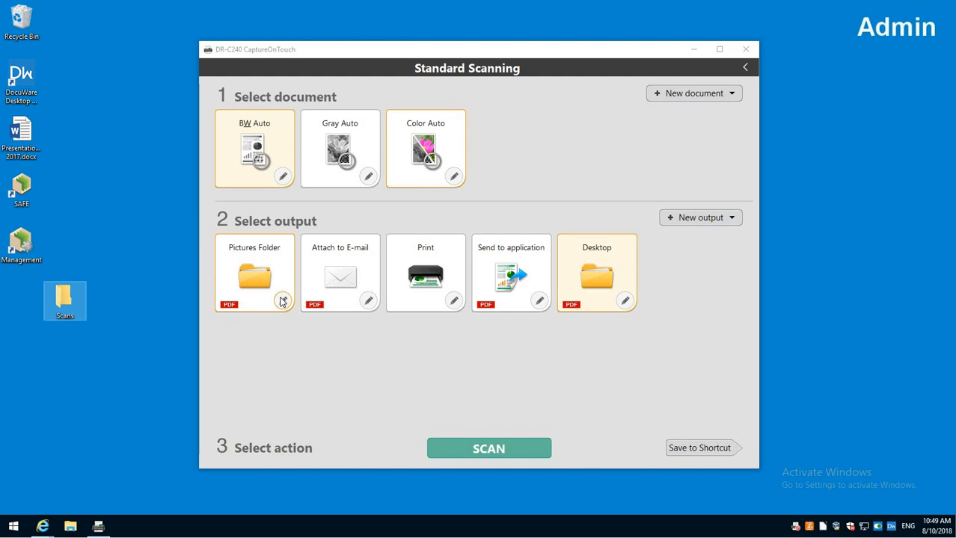
- Configure the Pictures Folder output to save to a folder, using the file name Image with date and time added as MMDDYYYY
left_click(283, 302)
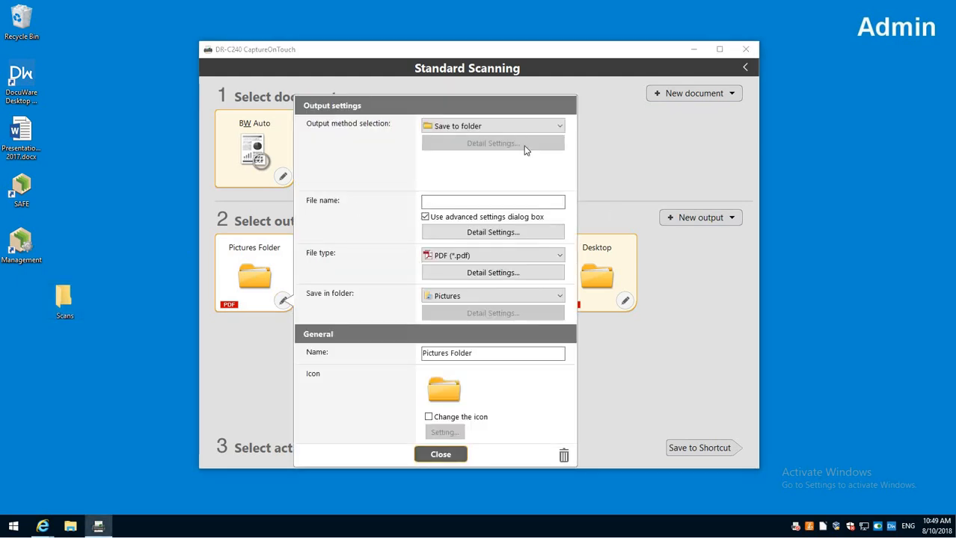
left_click(451, 128)
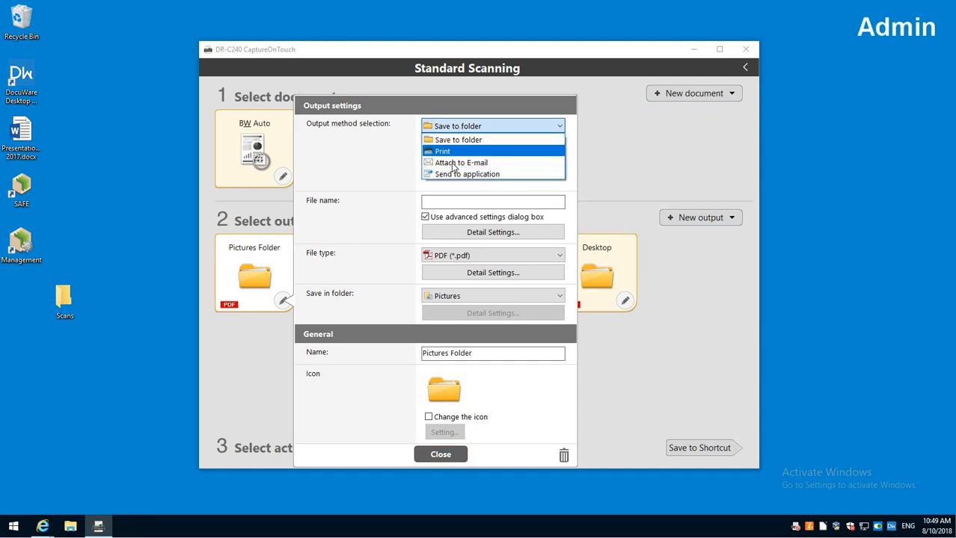
left_click(451, 141)
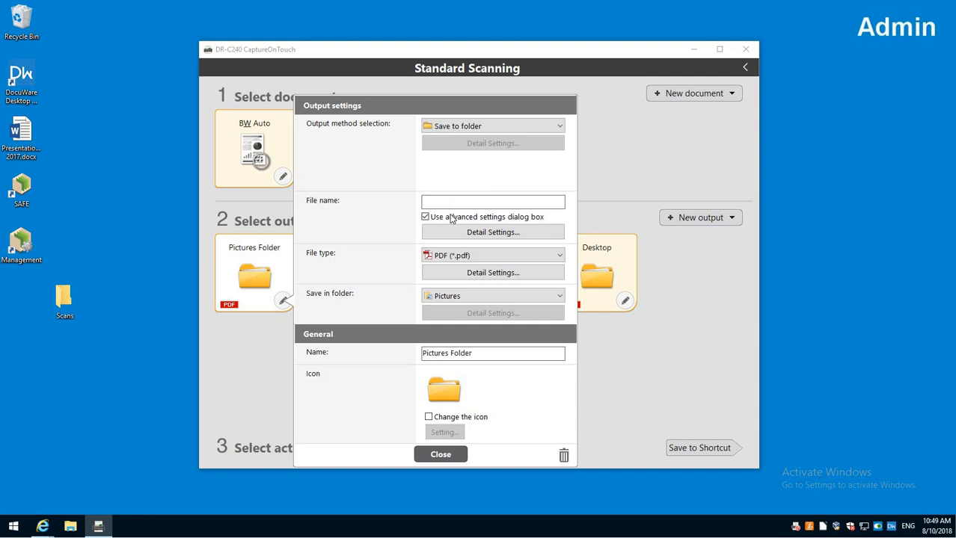
left_click(503, 232)
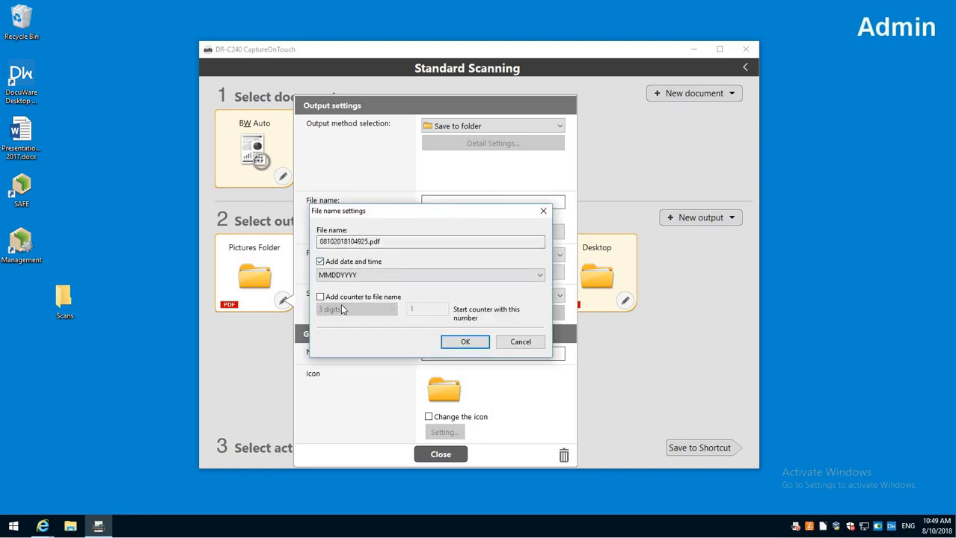
left_click(520, 343)
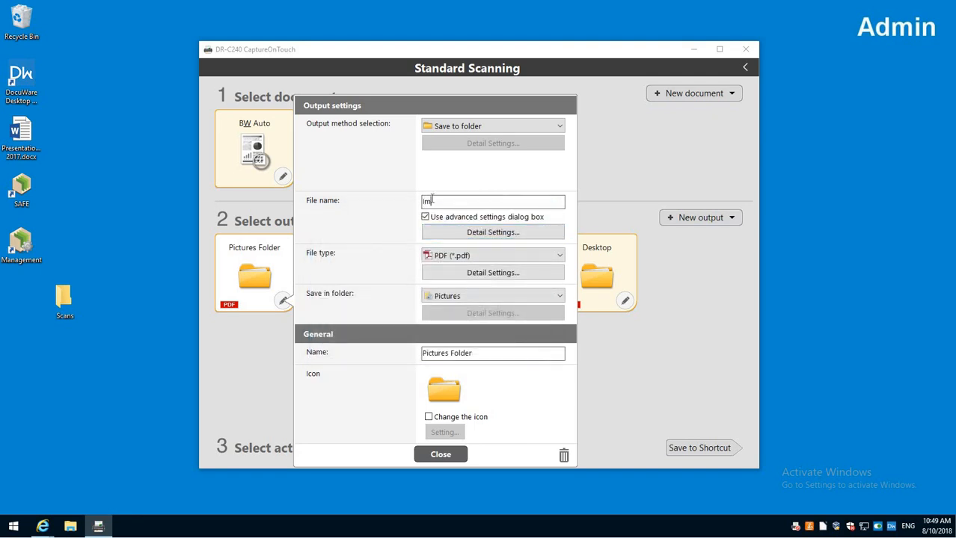
left_click(461, 232)
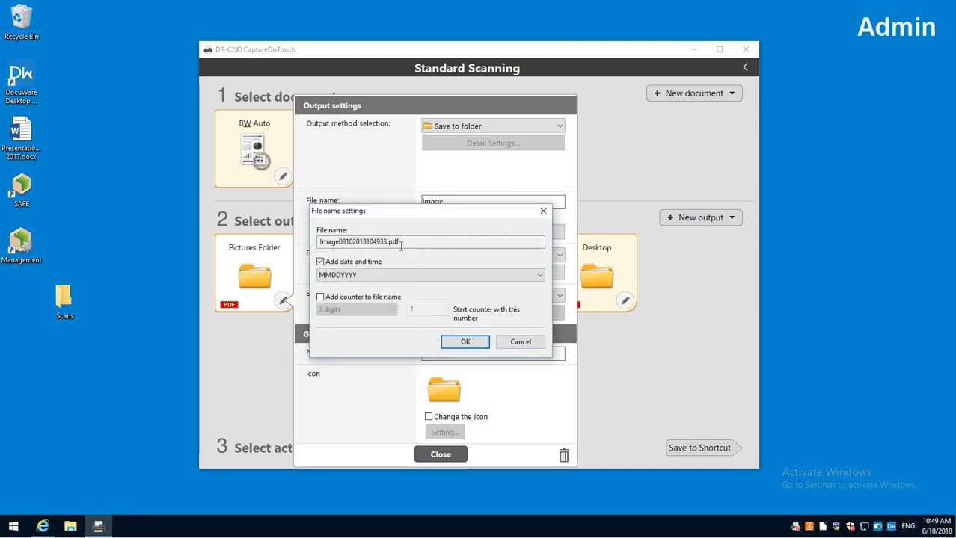
left_click(456, 341)
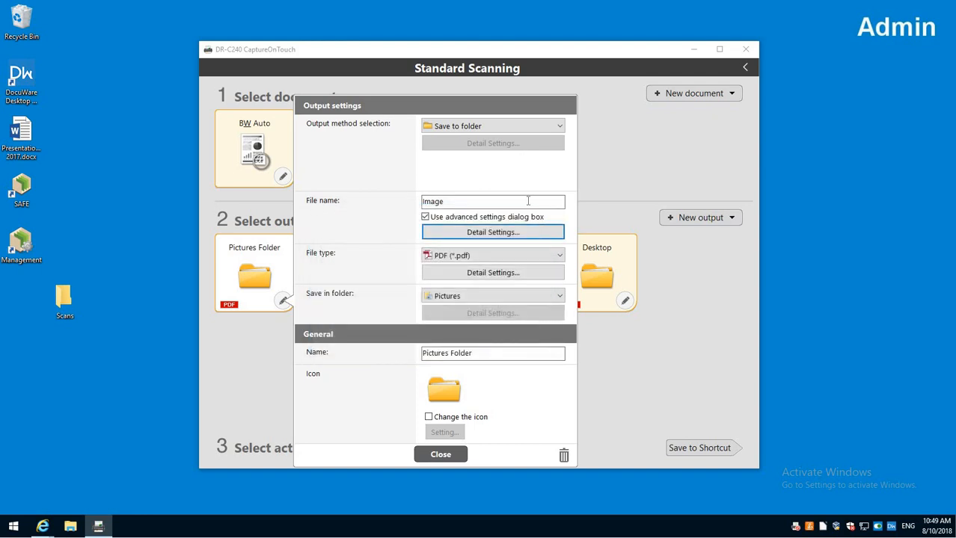
- Keep PDF as the output's file type and confirm saving all pages as one file
left_click(471, 252)
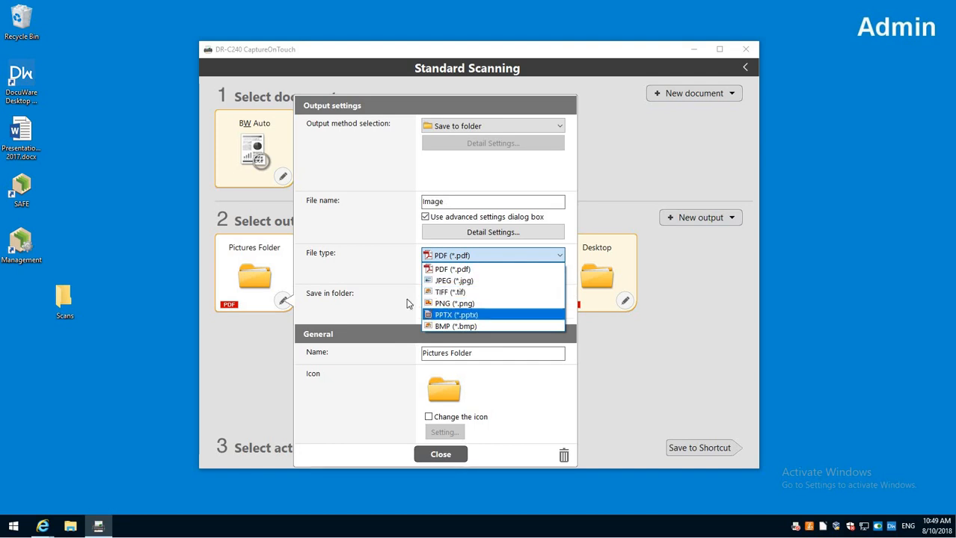
left_click(394, 258)
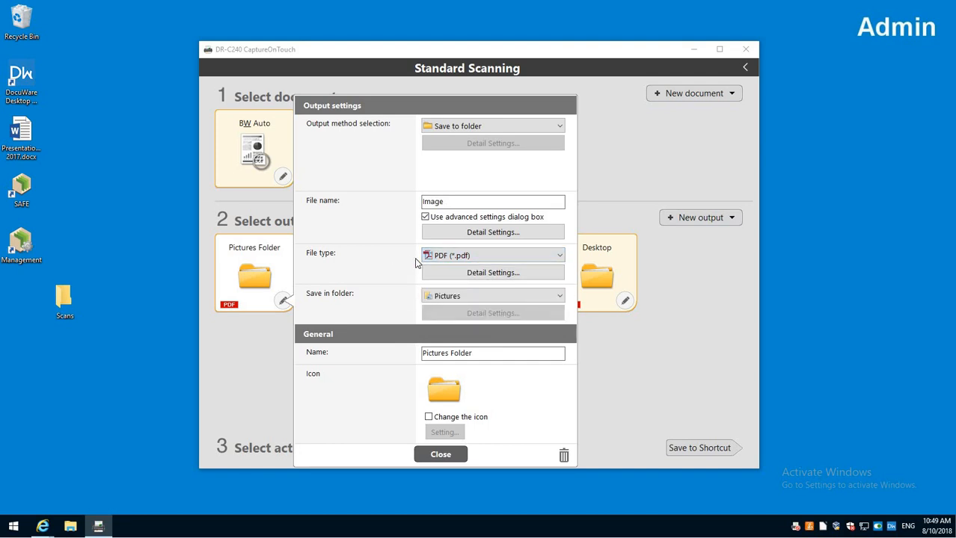
left_click(461, 273)
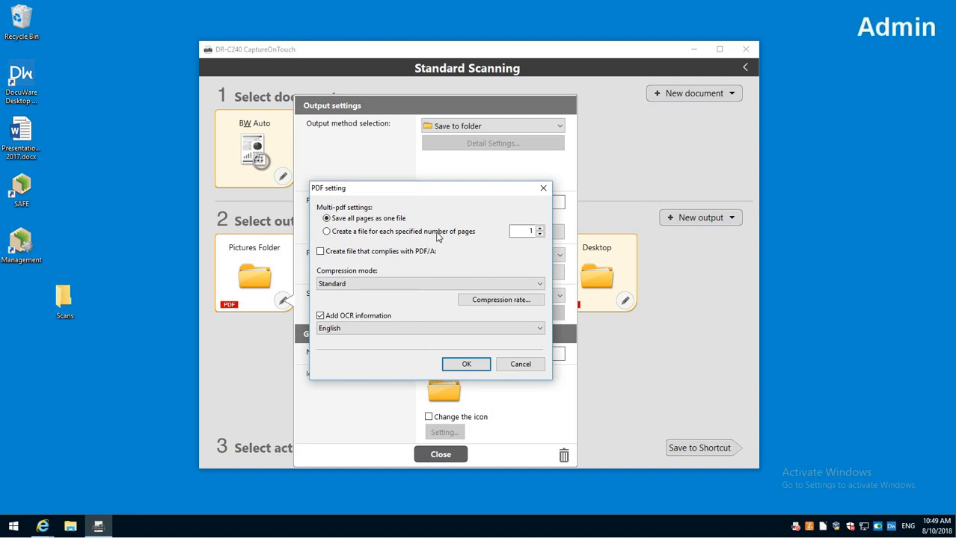
left_click(451, 233)
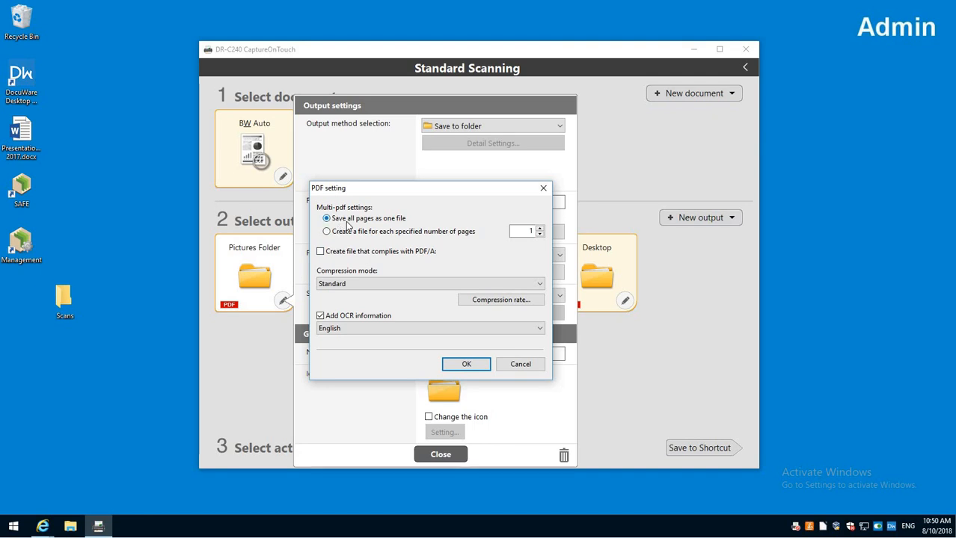
left_click(478, 365)
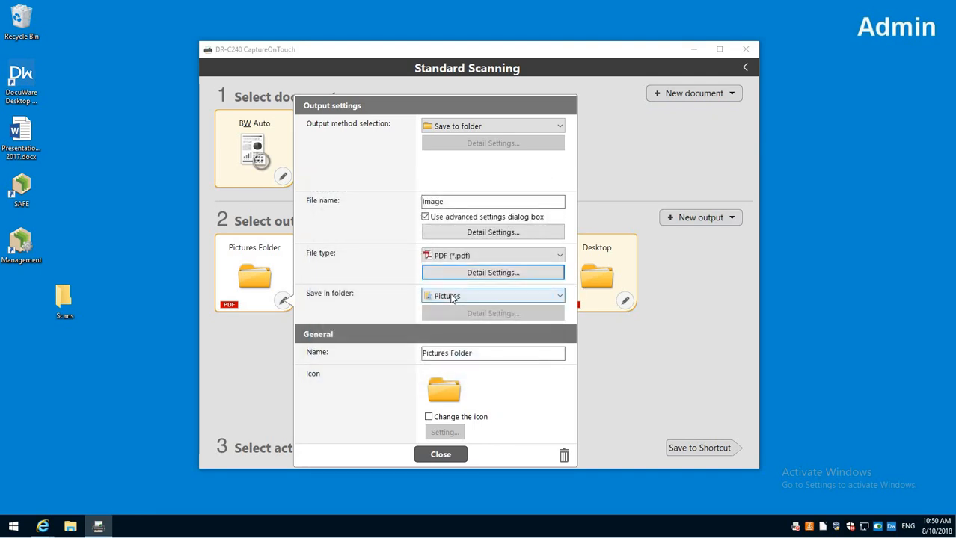
- Set the output's save location to the Scans folder on the desktop
left_click(452, 298)
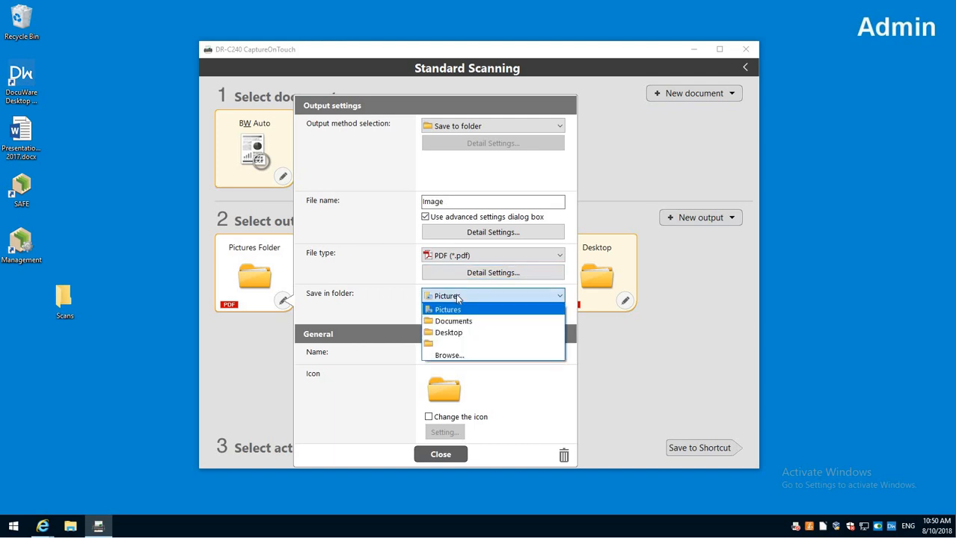
left_click(451, 356)
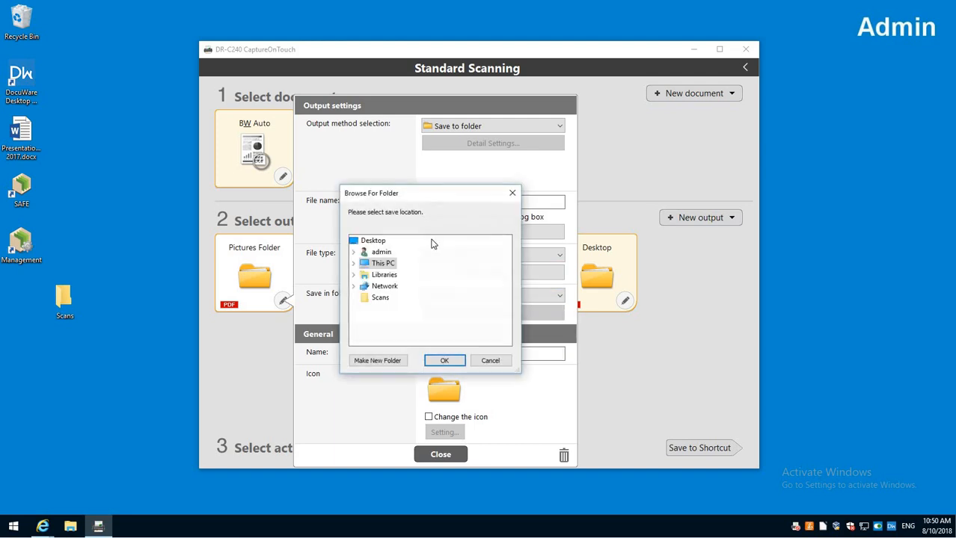
left_click(373, 297)
left_click(444, 361)
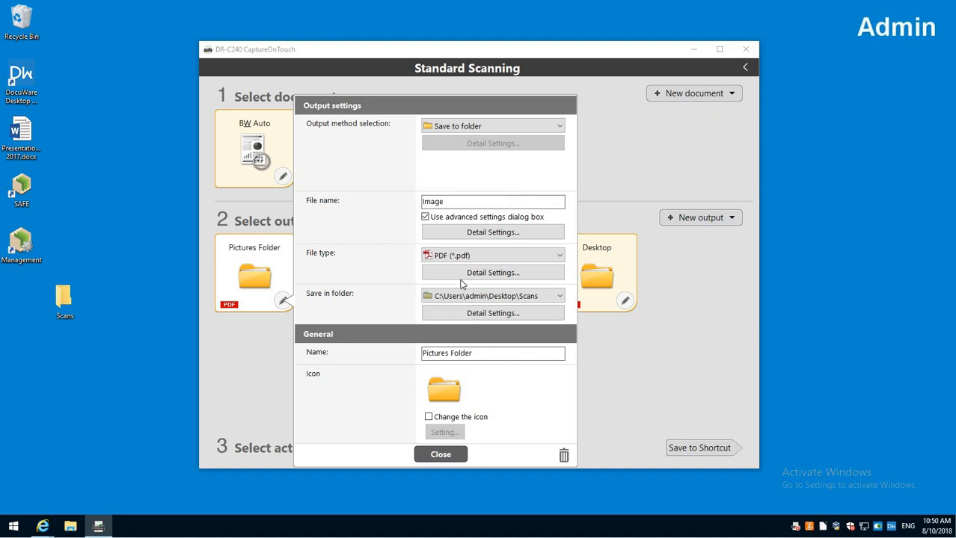
- Check the access credential settings for the save folder without entering any
left_click_drag(470, 353, 424, 354)
left_click(472, 320)
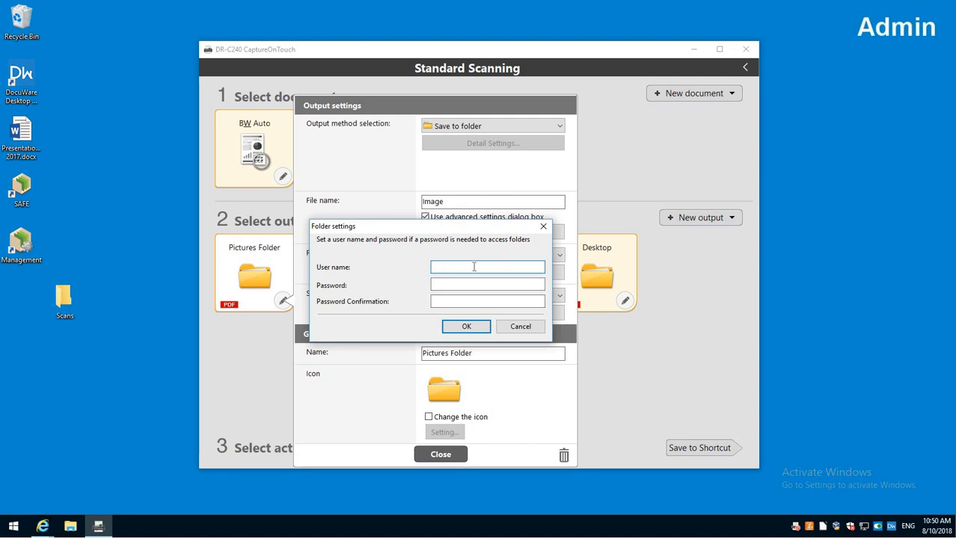
left_click(522, 326)
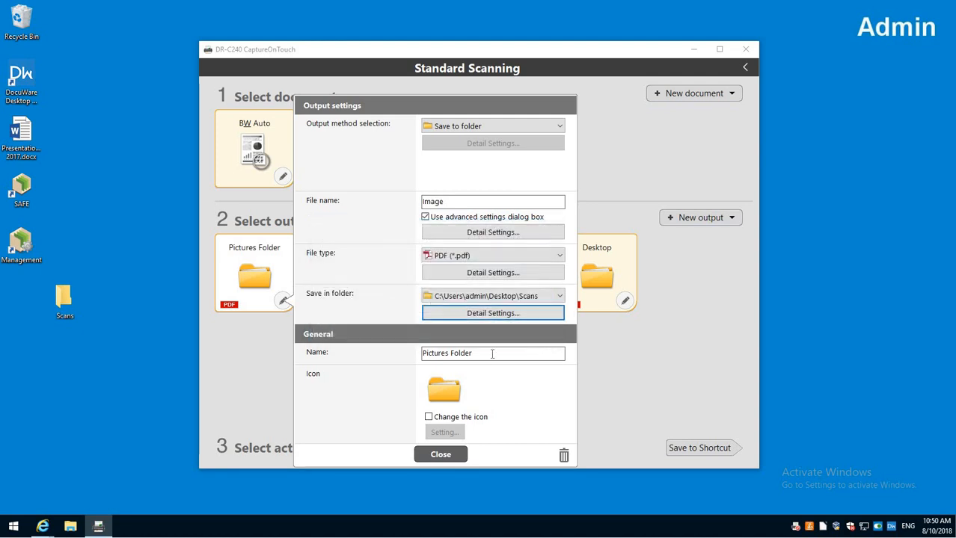
- Rename the Pictures Folder output as Desktop Scans and close its settings
left_click(362, 356)
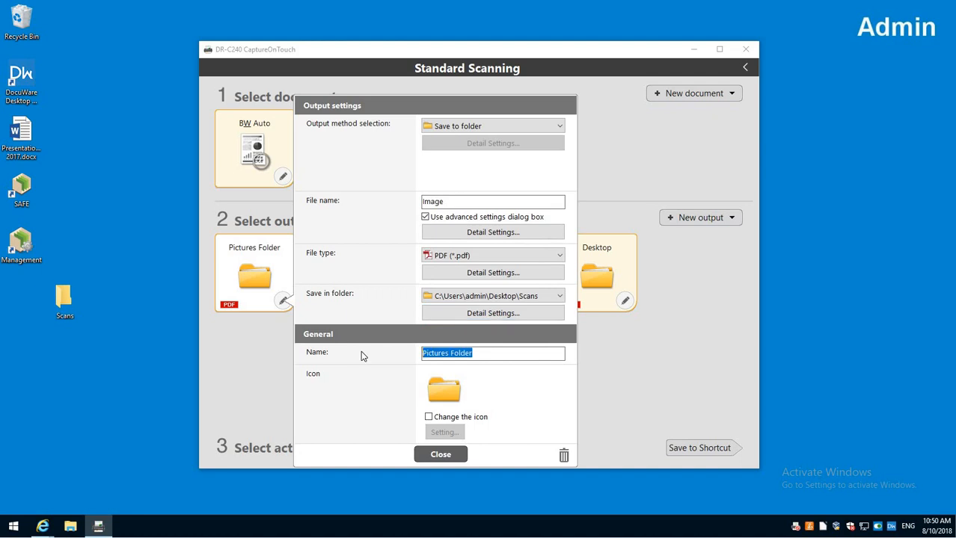
type("Scan")
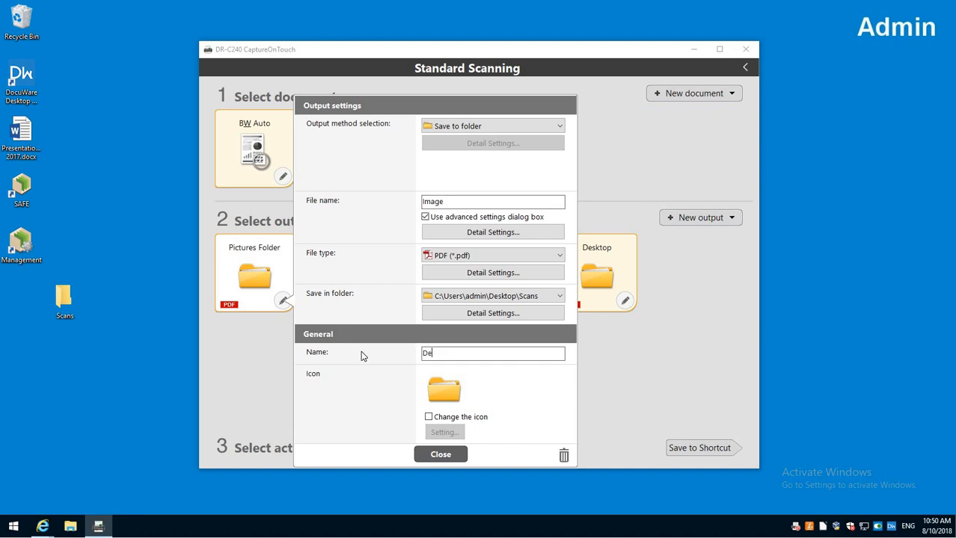
type("cans")
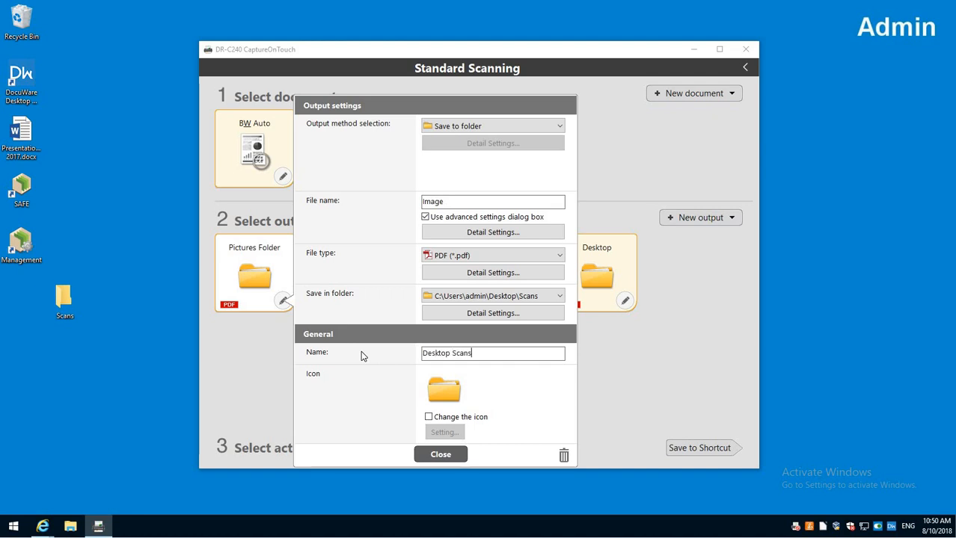
left_click(441, 455)
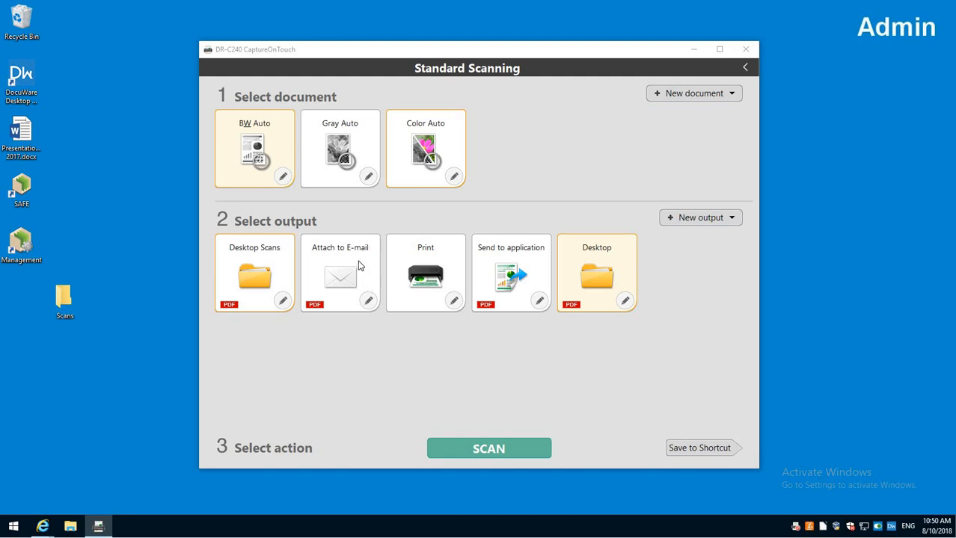
- Review the Attach to E-mail output's settings, including the maximum attachment size options, without changing them
left_click(369, 302)
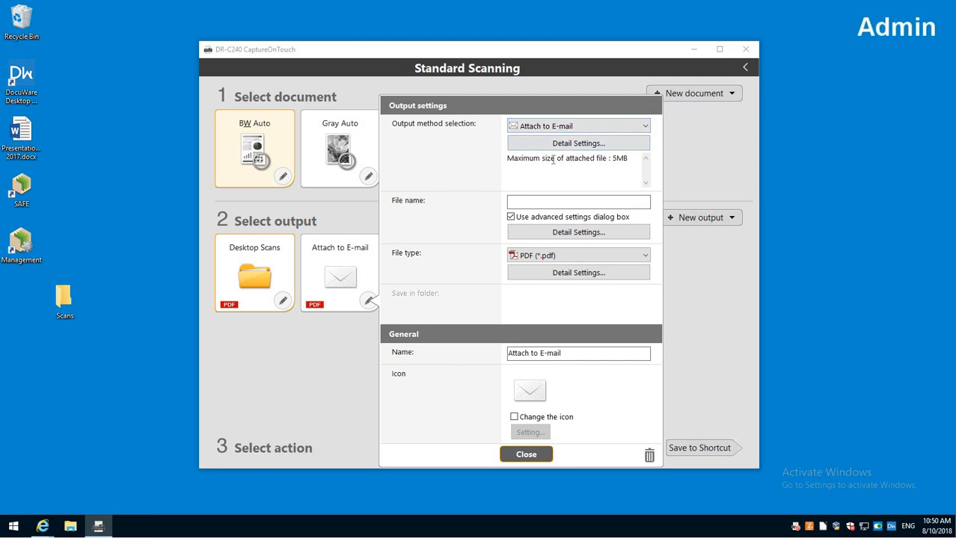
left_click(603, 144)
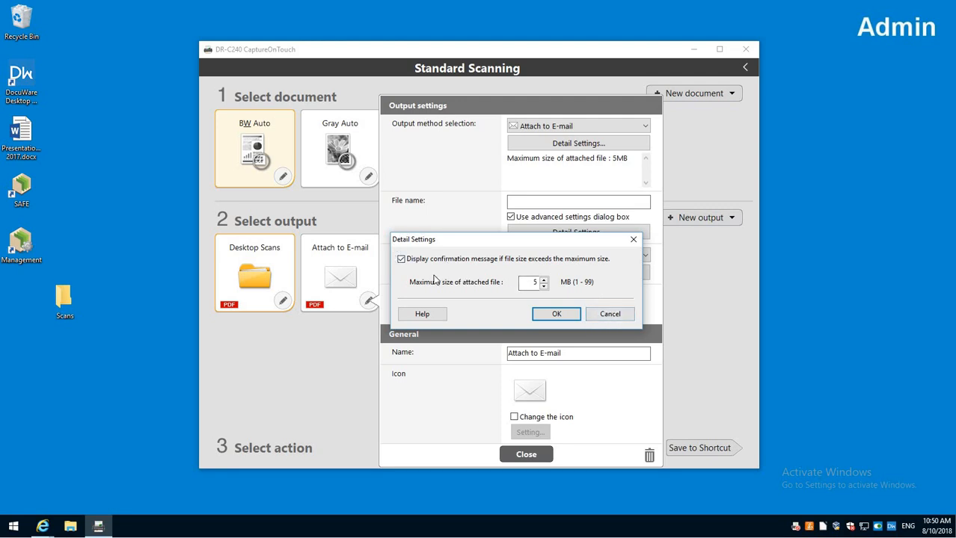
left_click(618, 315)
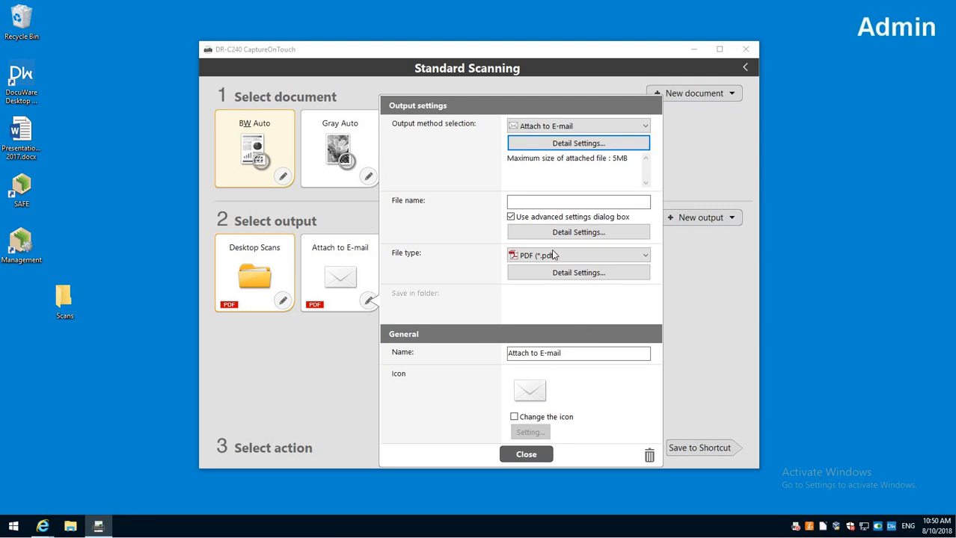
left_click(527, 455)
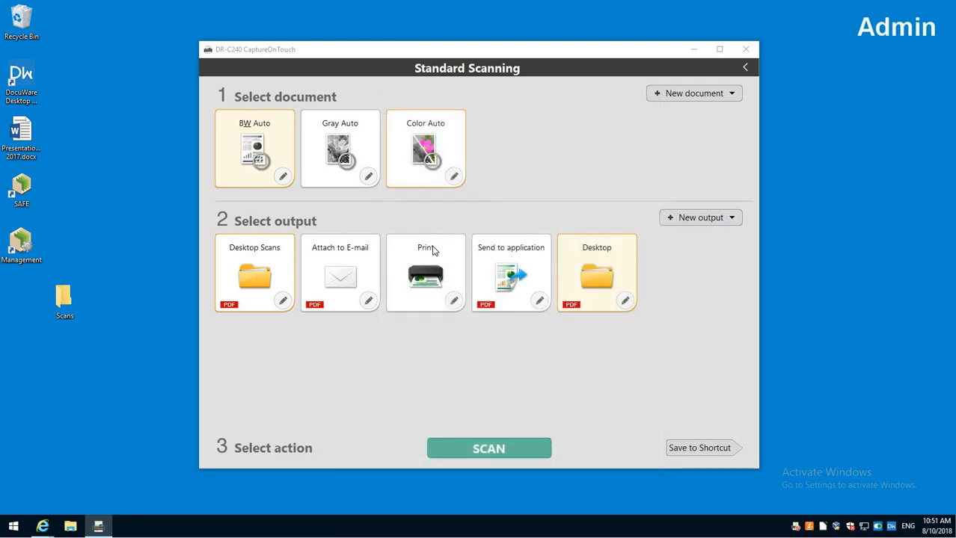
- Check the available printers for the Print output and keep DocuWare Printer as its printer
left_click(454, 301)
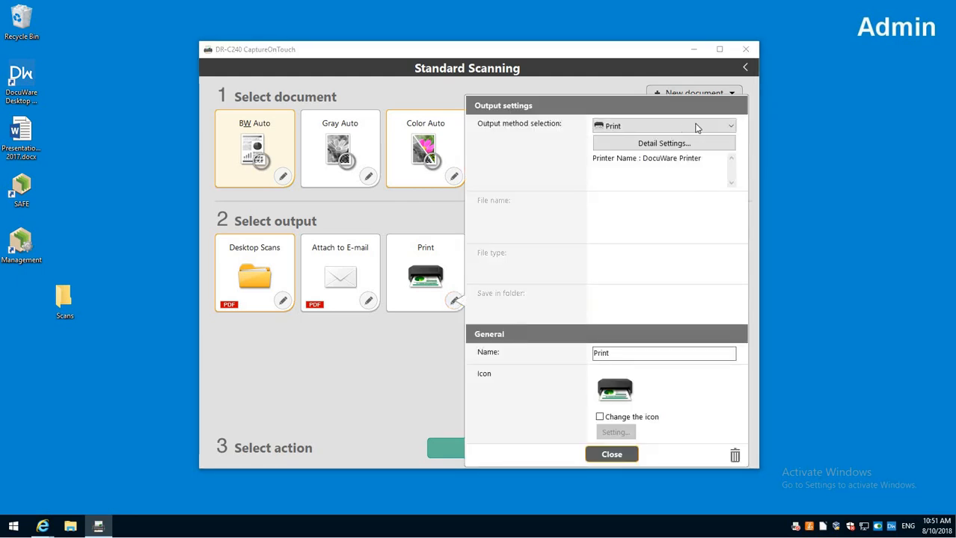
left_click(704, 145)
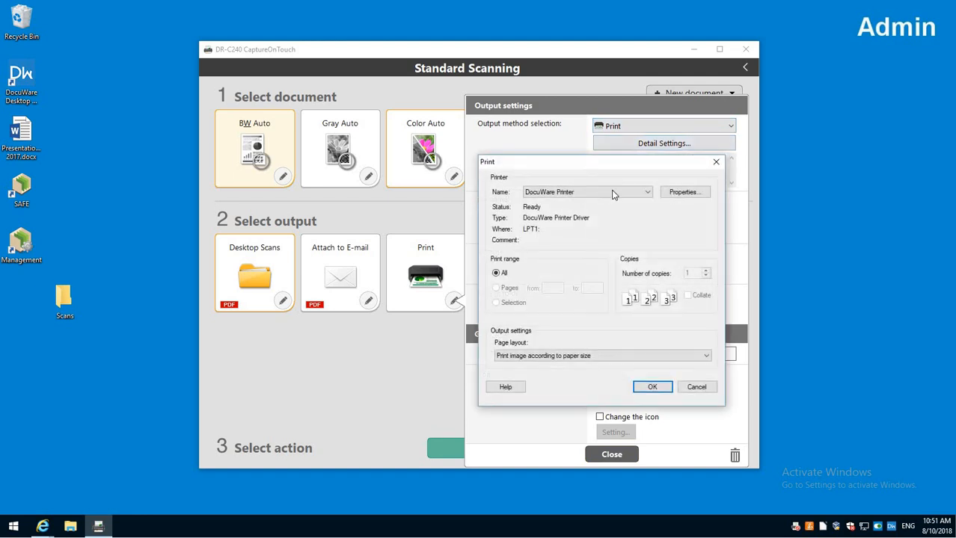
left_click(619, 191)
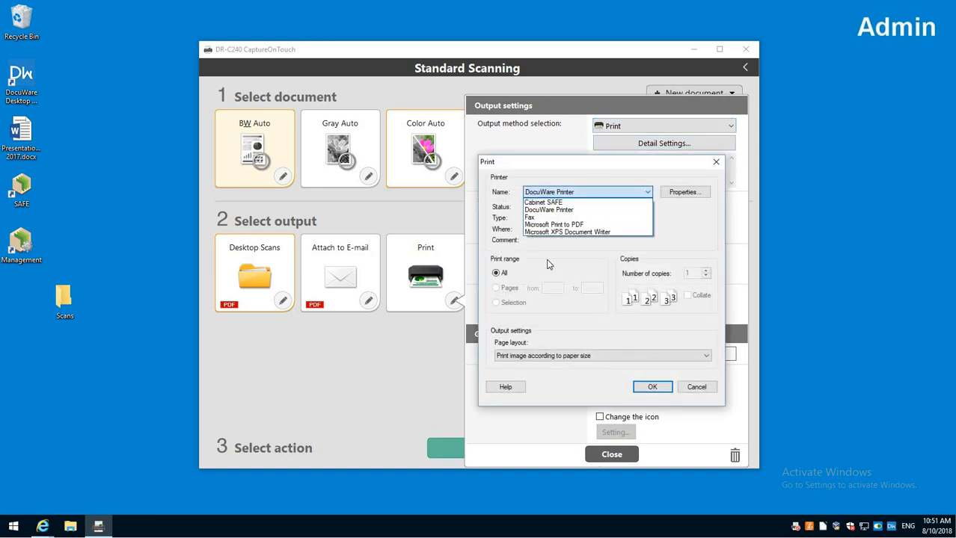
left_click(567, 210)
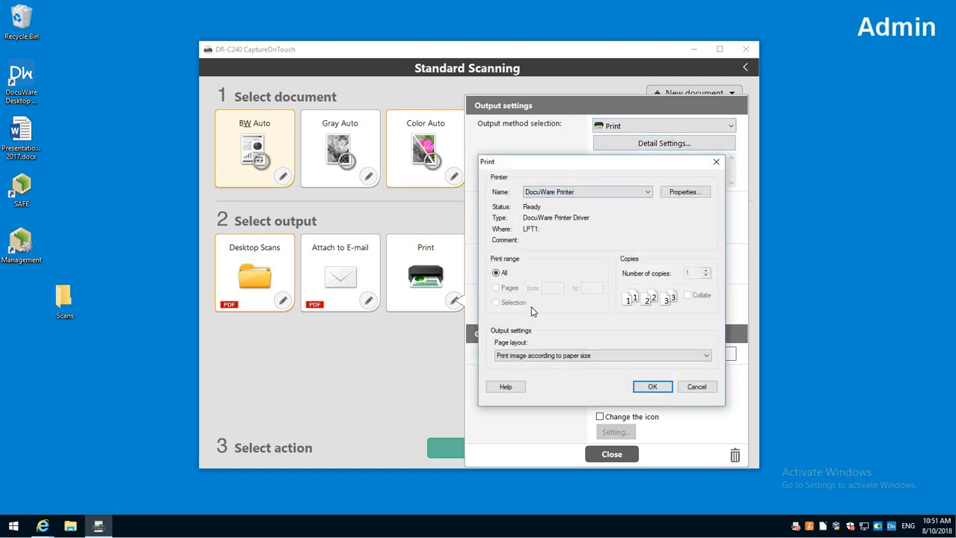
left_click(619, 193)
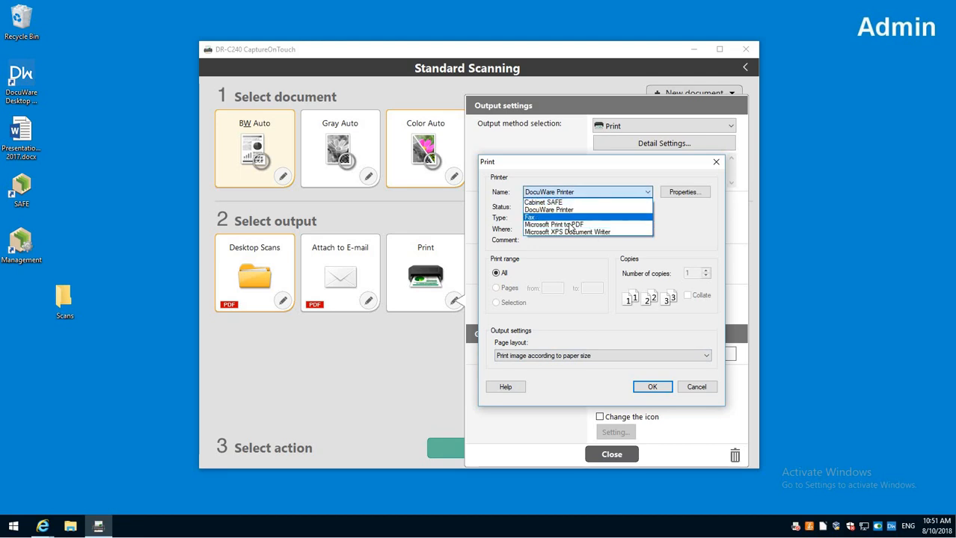
left_click(567, 176)
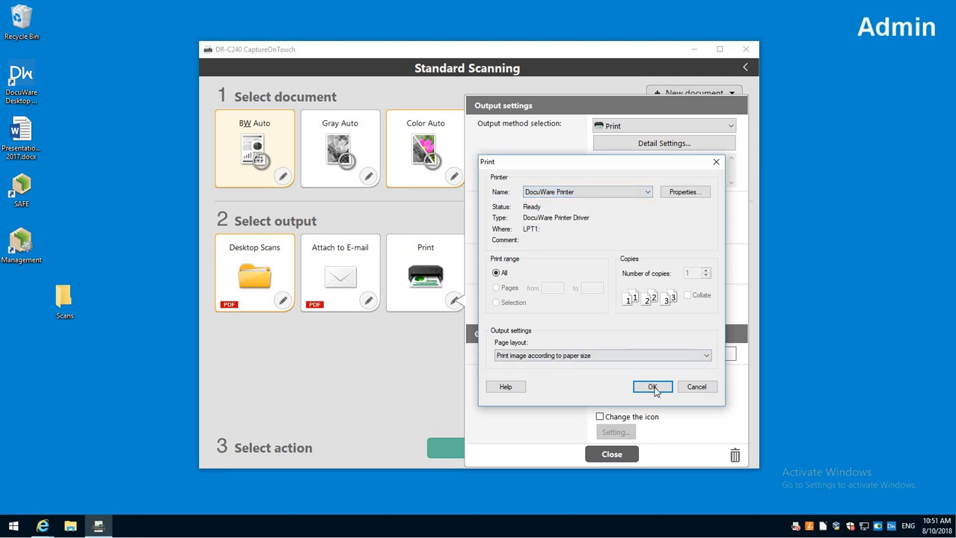
left_click(652, 388)
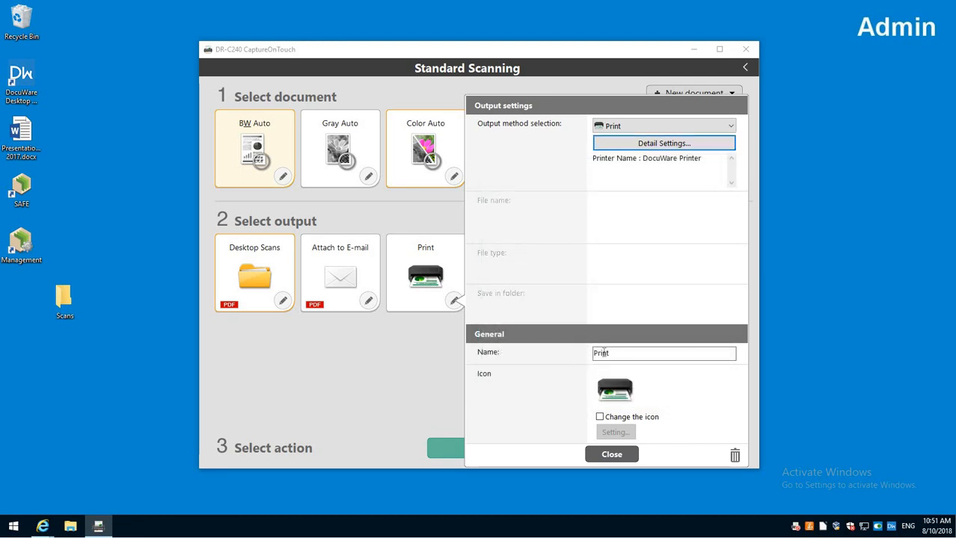
- Rename the Print output as HP Printer and close its settings
left_click_drag(611, 353, 554, 364)
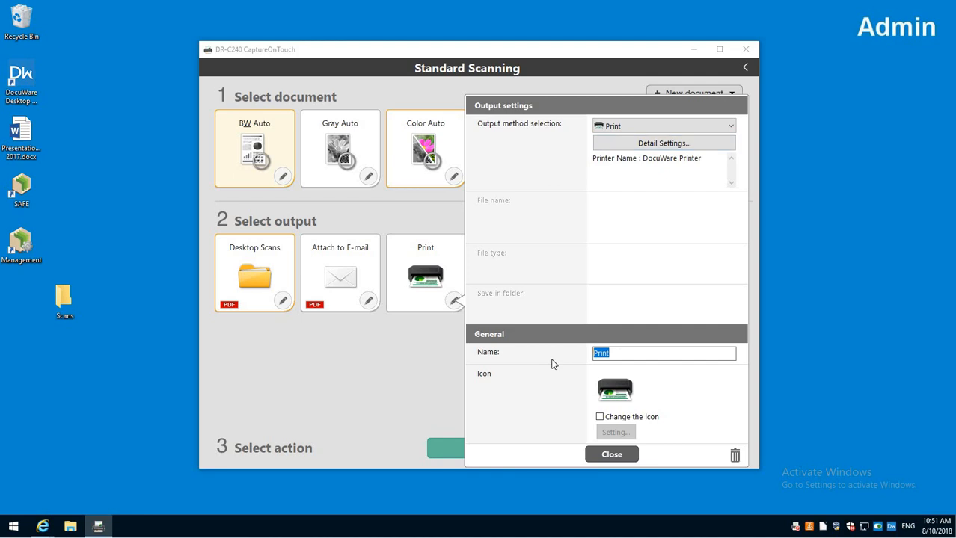
type("HP Printer")
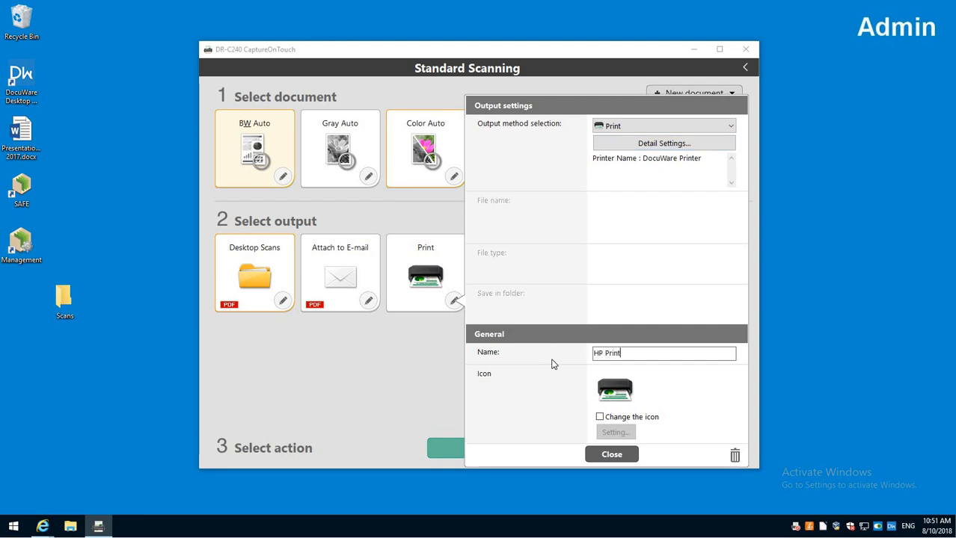
left_click(598, 456)
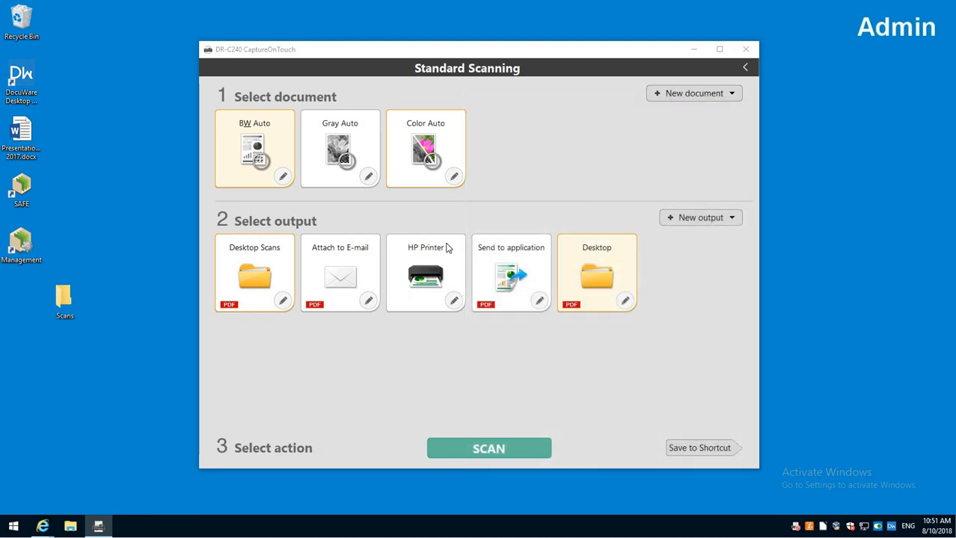
- Review the Send to application output's settings, including its application and save location options, without changing them
left_click(539, 303)
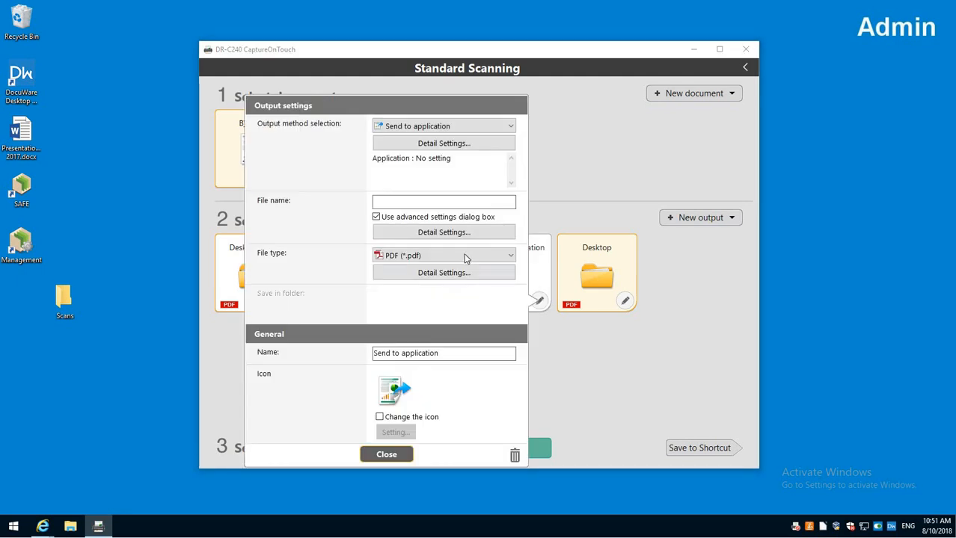
left_click(417, 145)
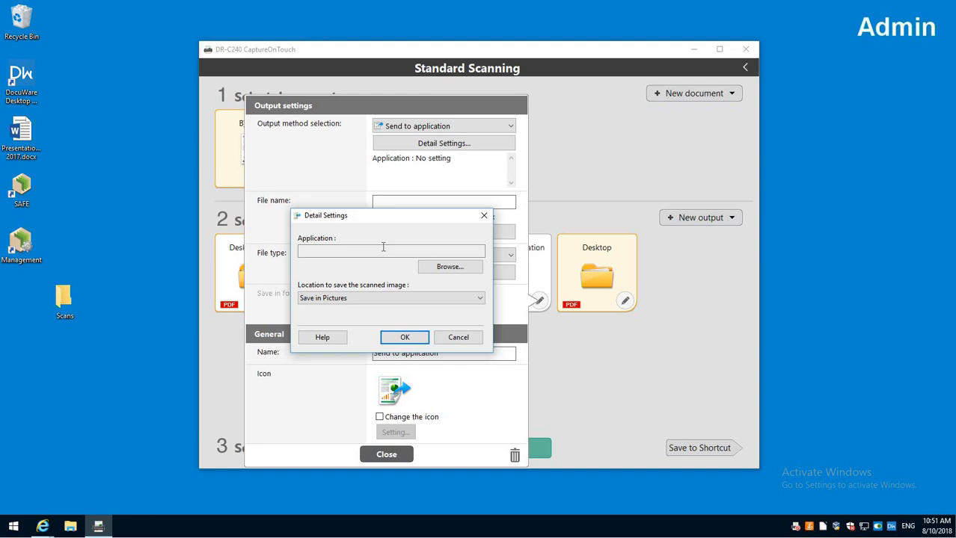
left_click(468, 338)
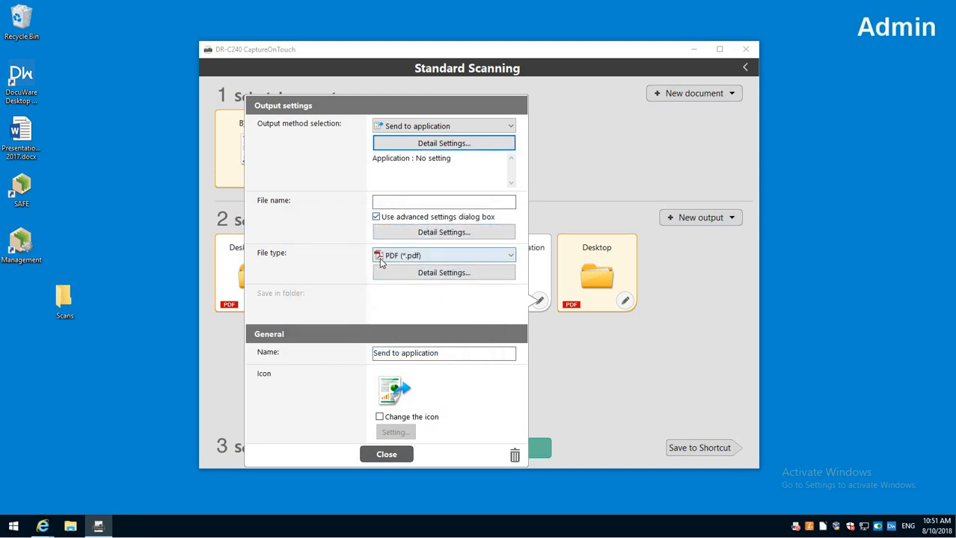
left_click(386, 455)
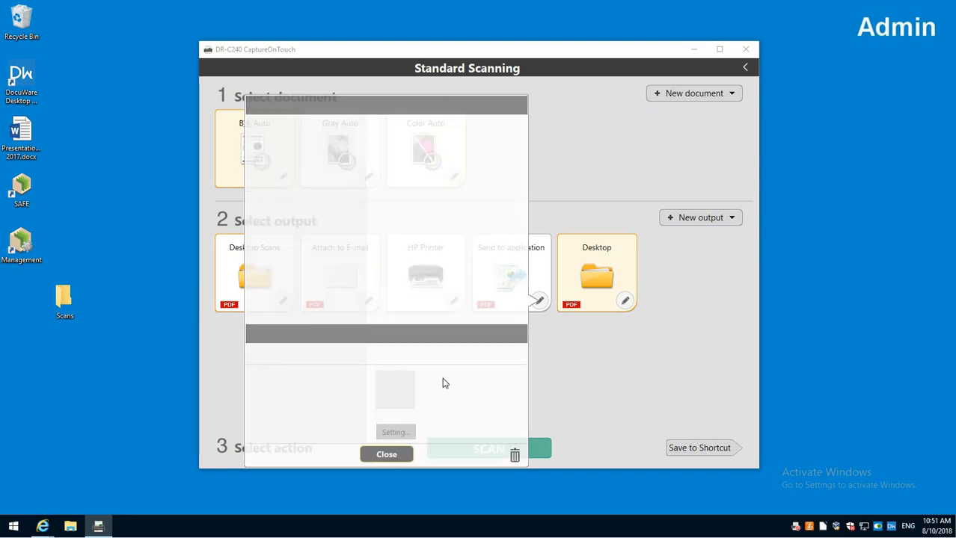
- Add a new output and view the preset output types without choosing one
left_click(680, 219)
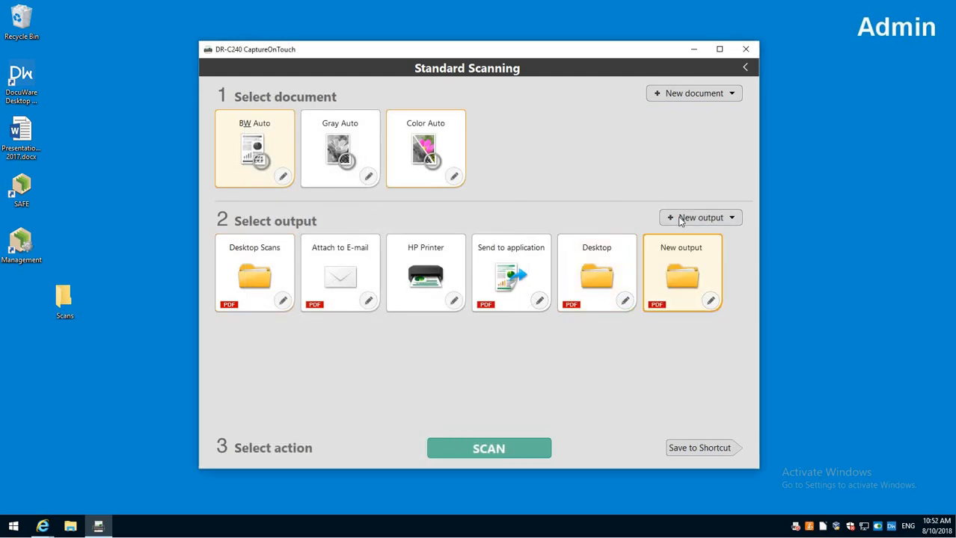
left_click(732, 218)
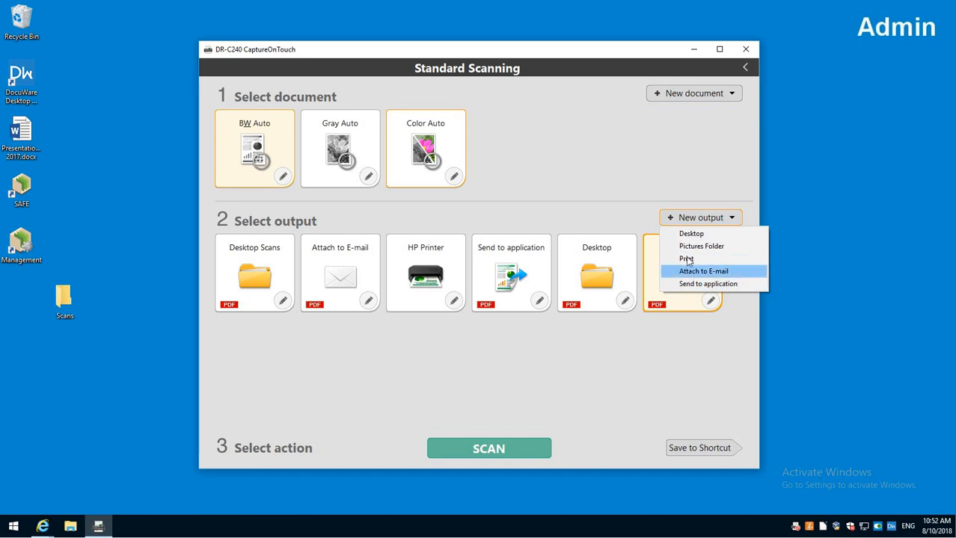
left_click(664, 344)
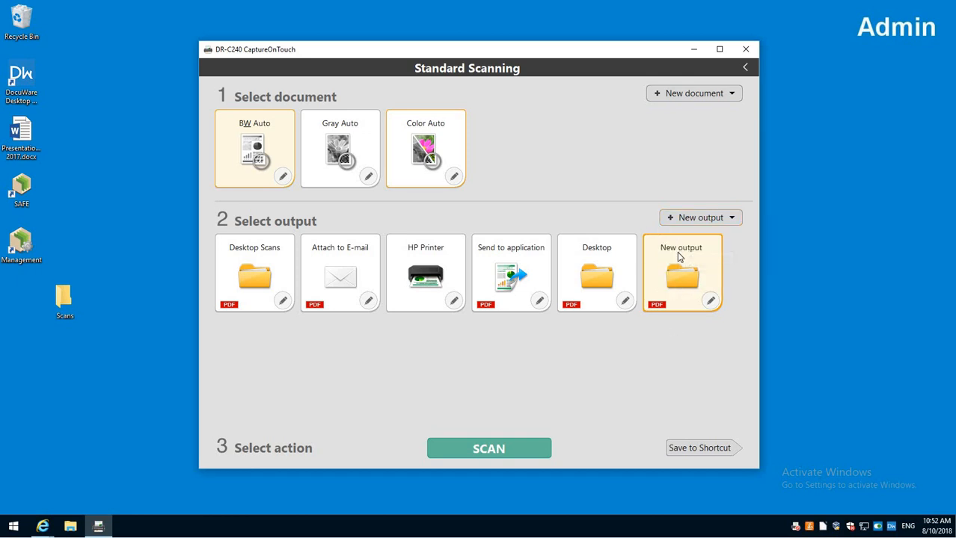
- Delete the newly added output from the output list
right_click(679, 256)
left_click(706, 302)
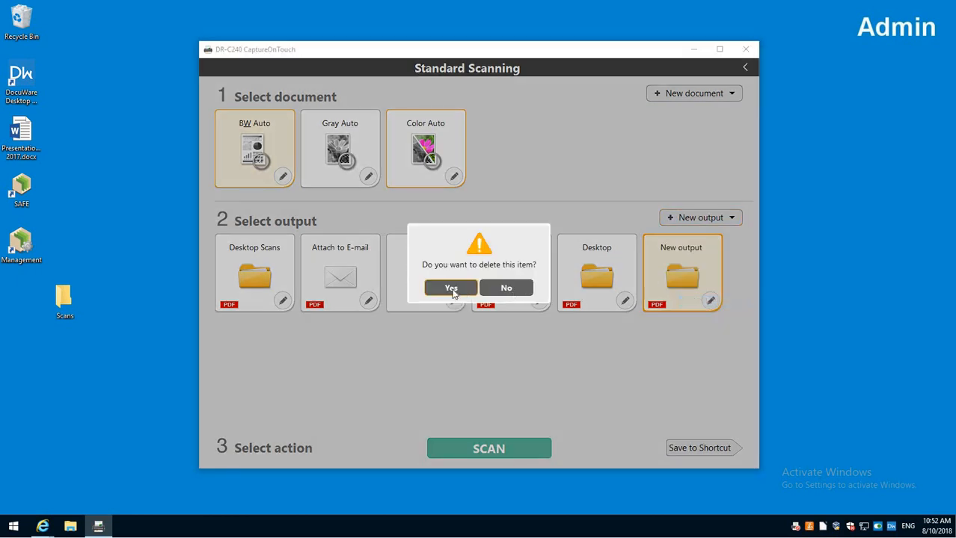
left_click(452, 288)
- Delete the Desktop output from the output list
right_click(588, 272)
left_click(607, 319)
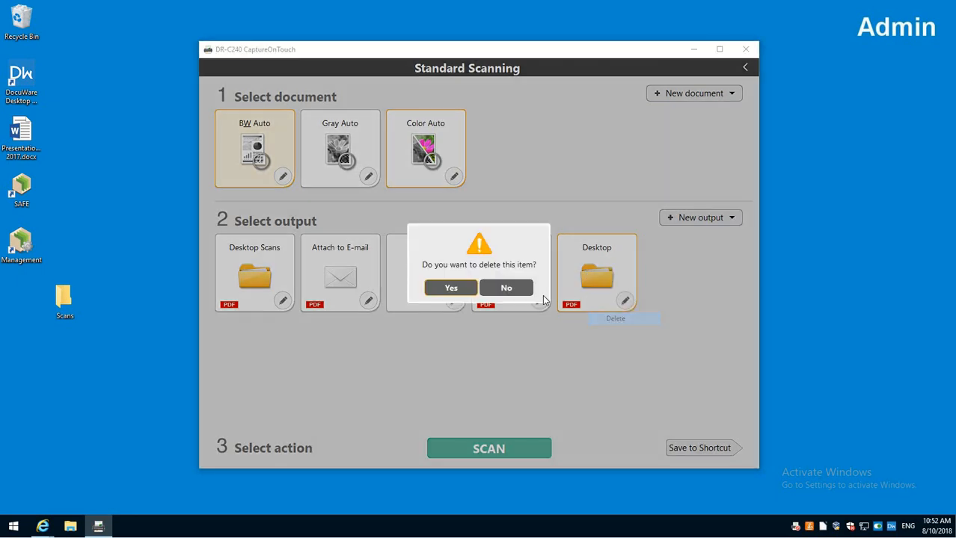
left_click(449, 289)
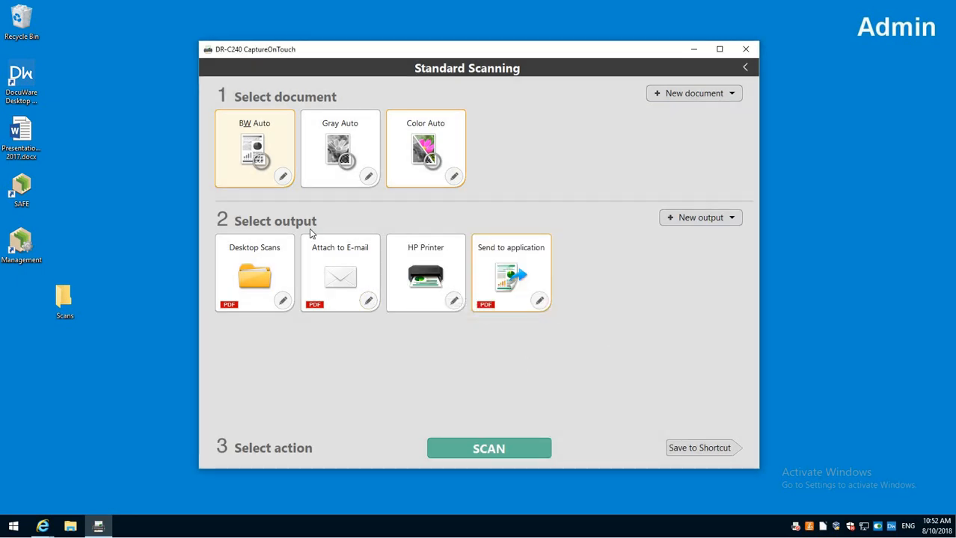
- Select BW Auto as the document type and Desktop Scans as the output for scanning
left_click(266, 150)
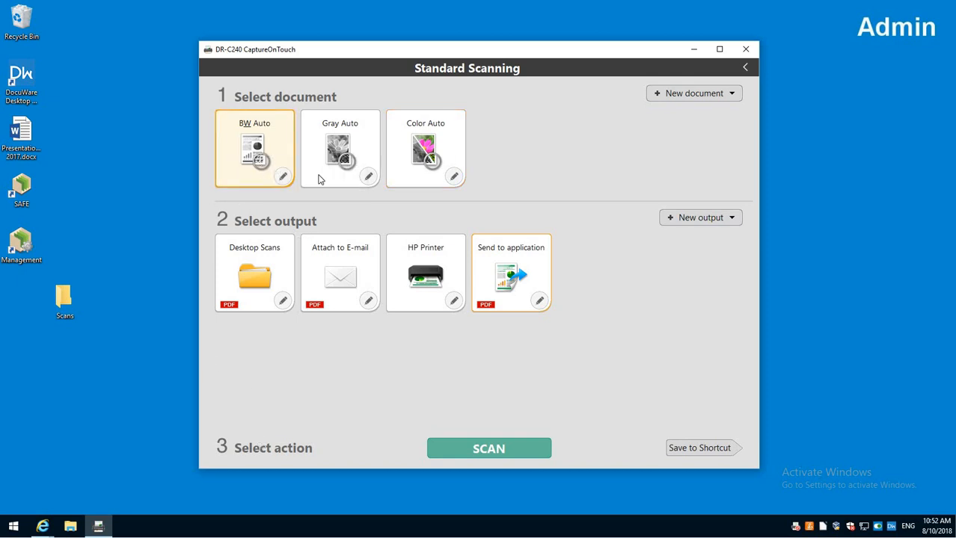
left_click(277, 258)
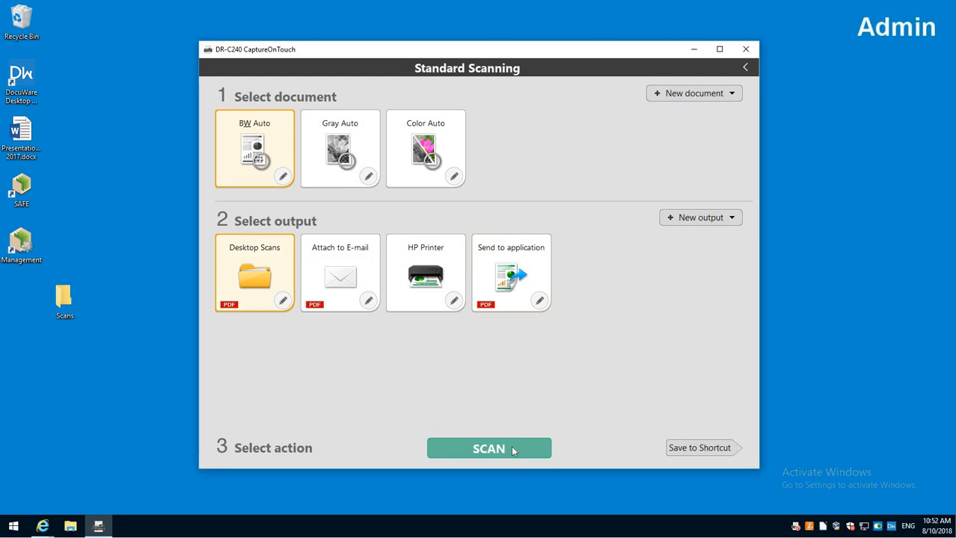